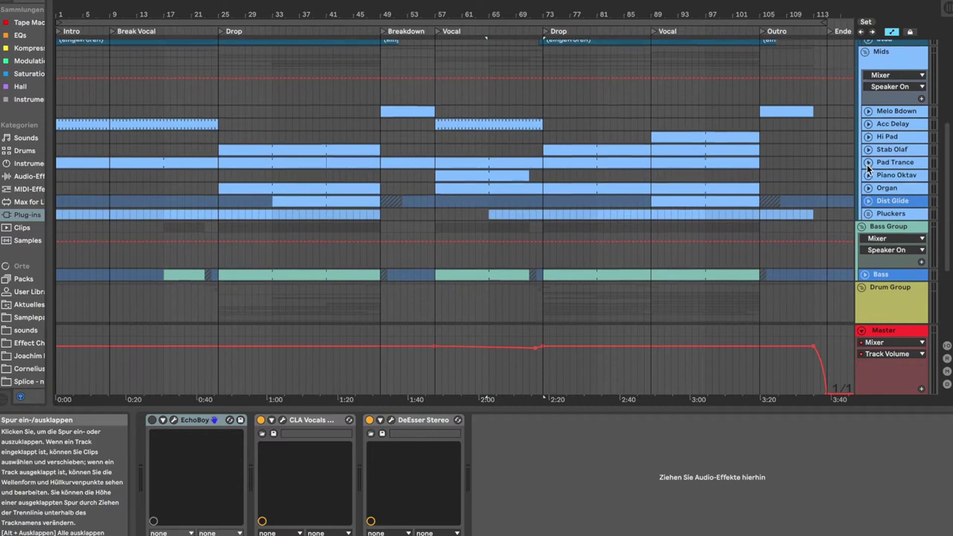
- Go through the drum subgroups and collapse the Kick Group so its Kick C and Ghost tracks are hidden
scroll(868, 168, "down", 4)
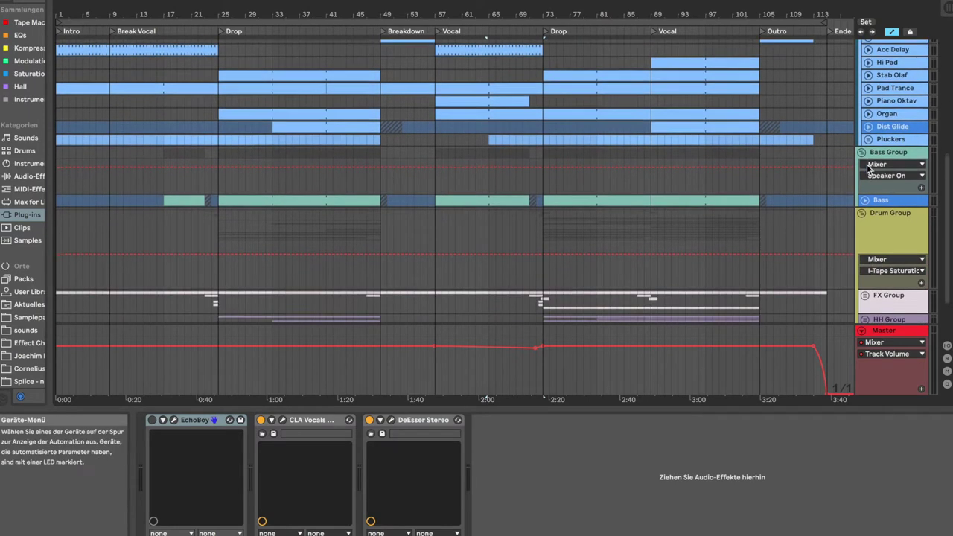
scroll(867, 168, "up", 9)
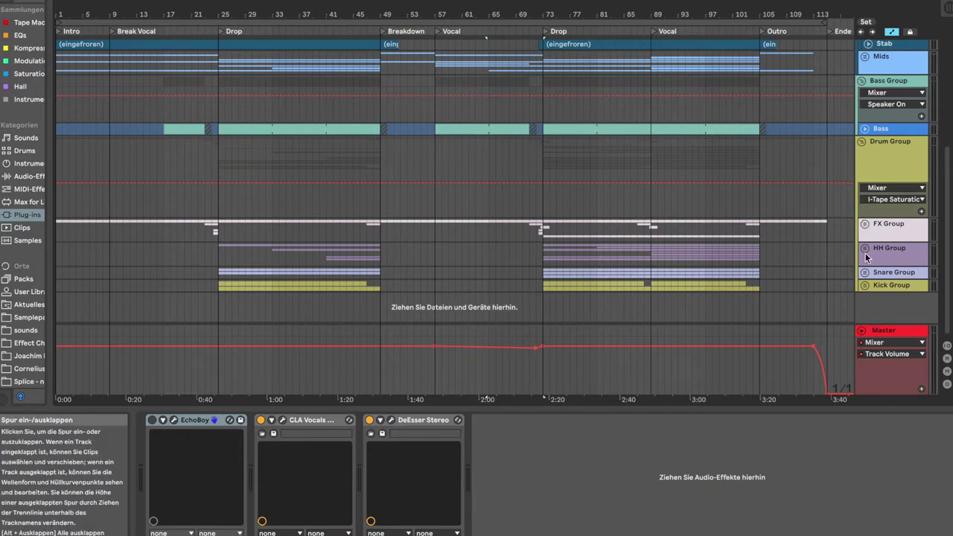
left_click(865, 249)
scroll(867, 254, "down", 4)
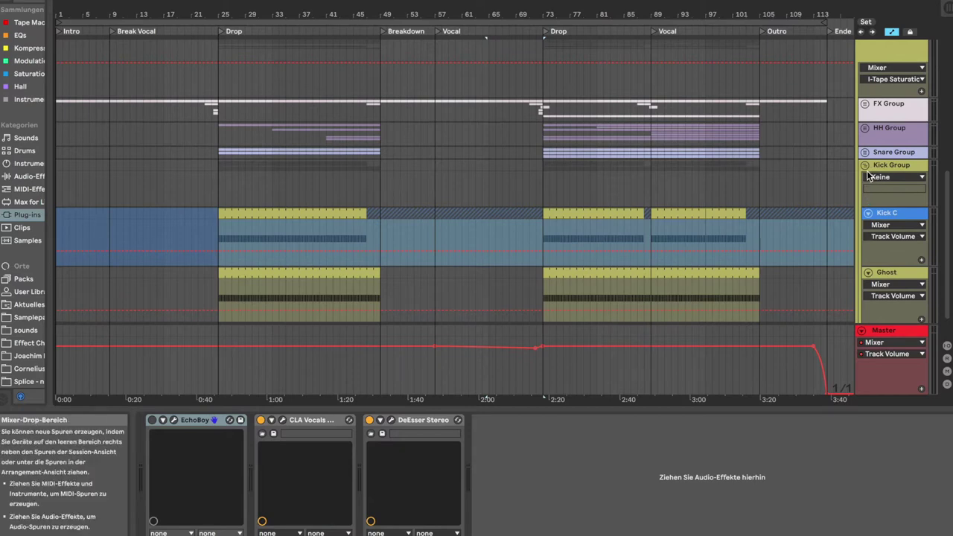
left_click(865, 166)
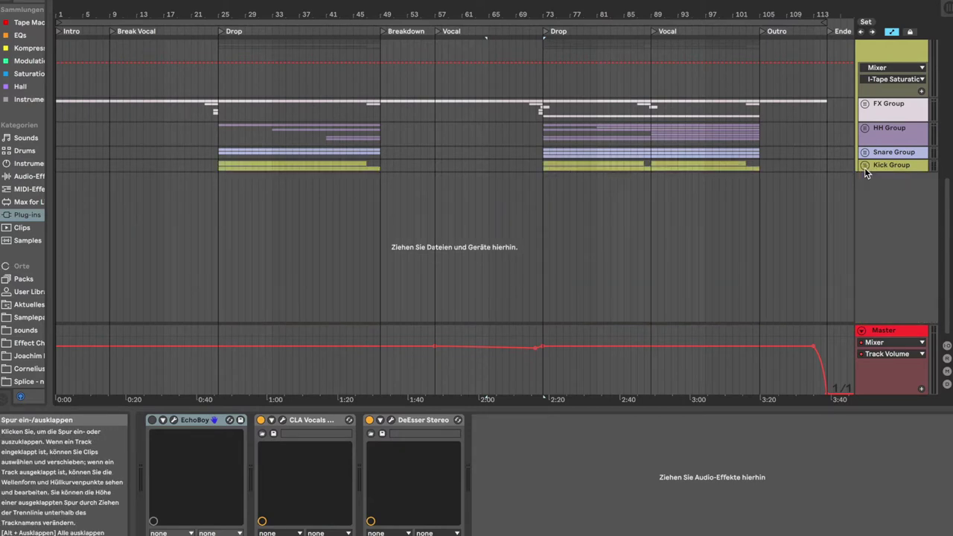
- Unfold the Mids group inside the Music Group to show its individual tracks
scroll(865, 167, "up", 5)
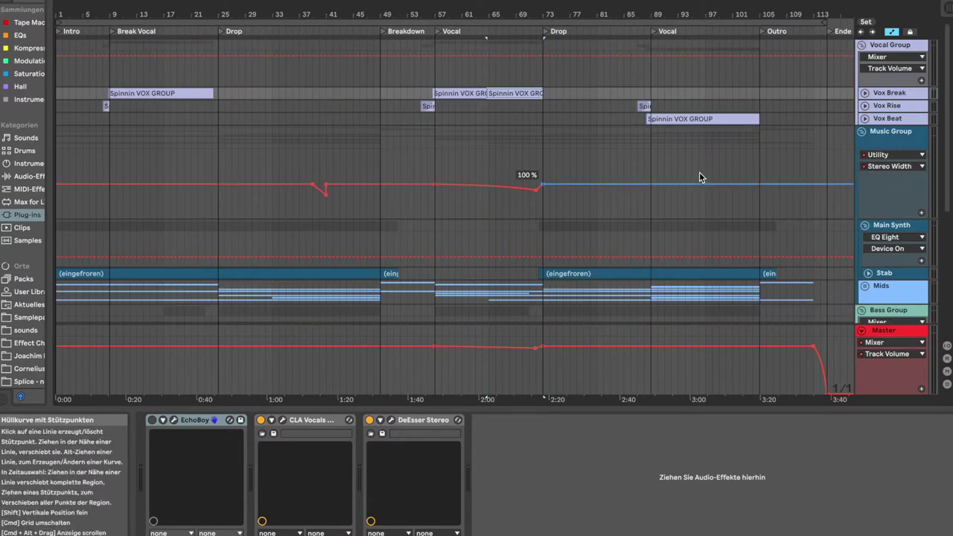
scroll(700, 172, "down", 4)
scroll(700, 172, "up", 3)
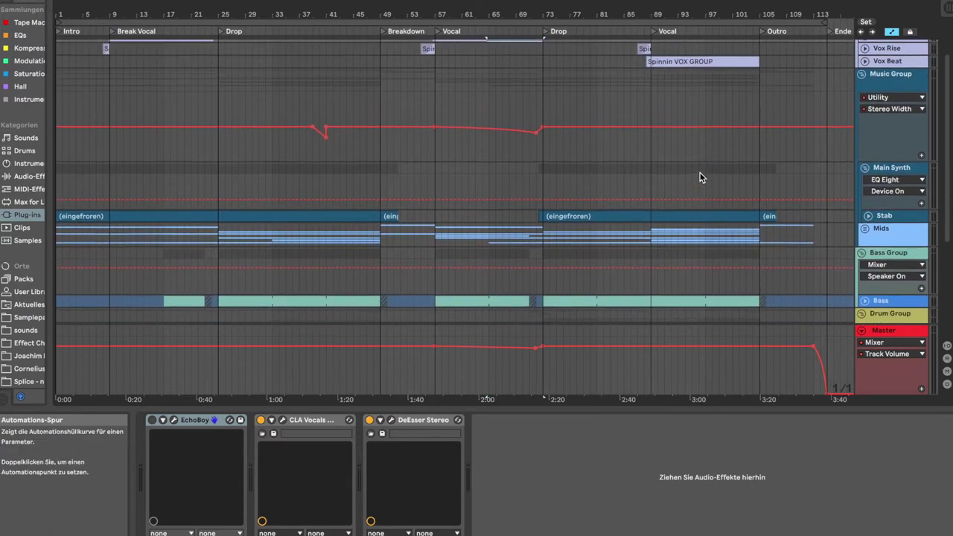
left_click_drag(76, 13, 88, 34)
left_click(865, 265)
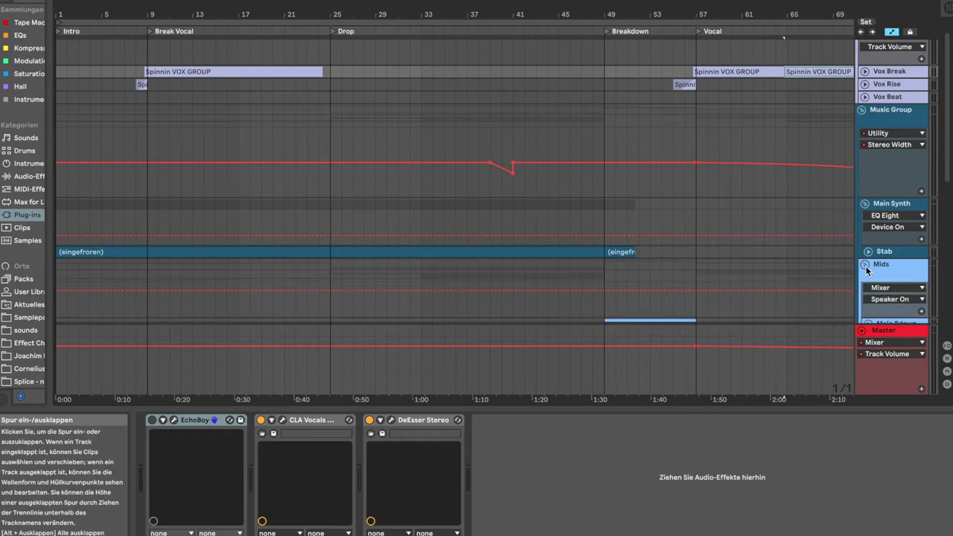
- Unfold the Acc Delay track in the Mids group and open its MIDI clip just before the first Drop for note editing
scroll(642, 251, "down", 5)
scroll(642, 250, "down", 1)
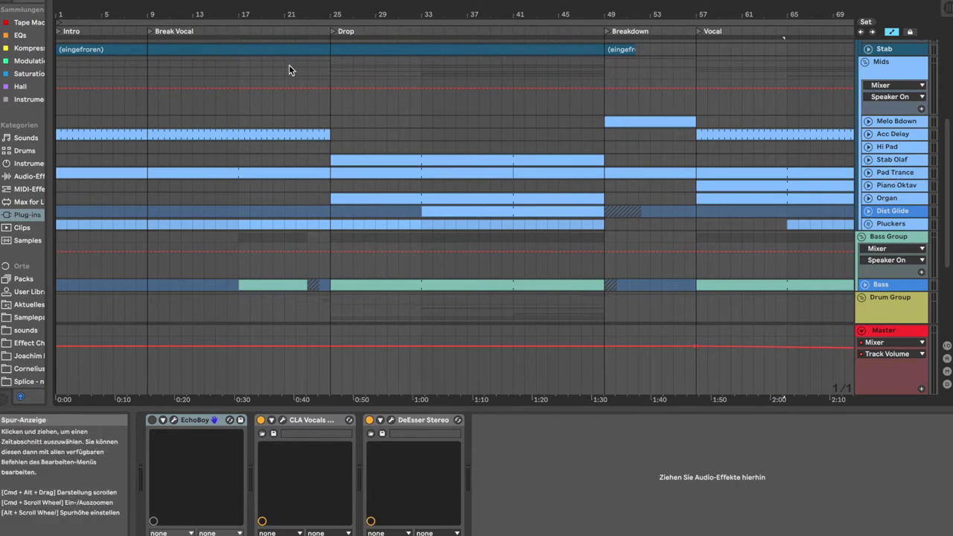
scroll(106, 144, "up", 10)
scroll(104, 145, "down", 6)
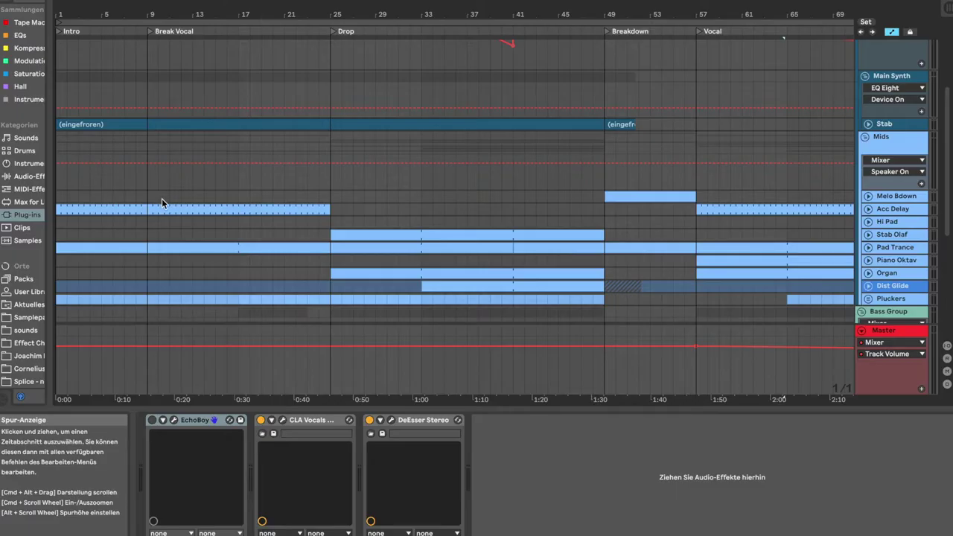
left_click(868, 209)
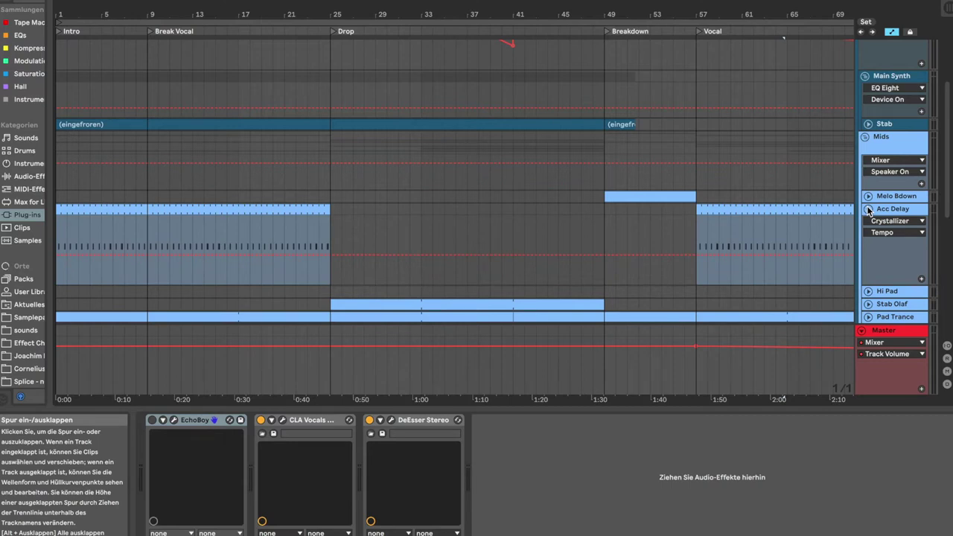
left_click(246, 210)
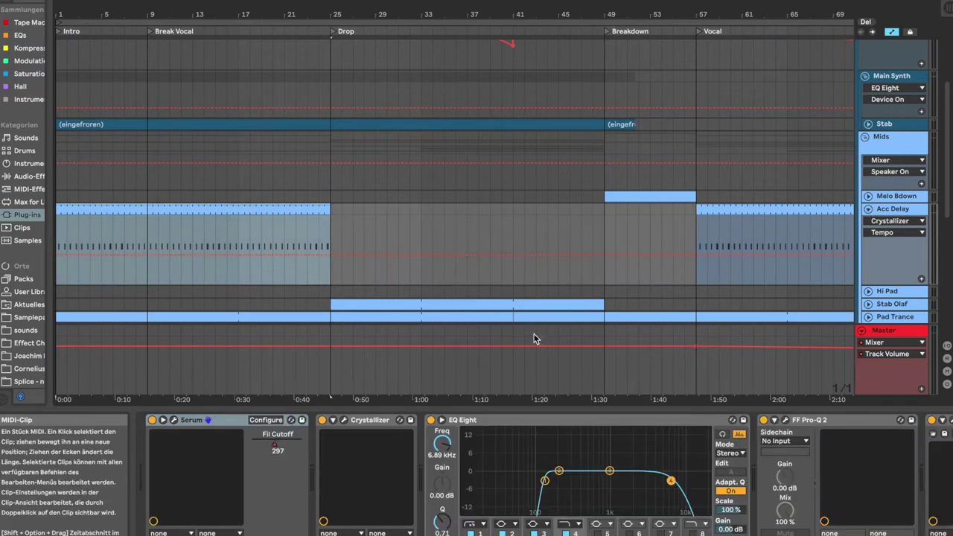
double_click(320, 208)
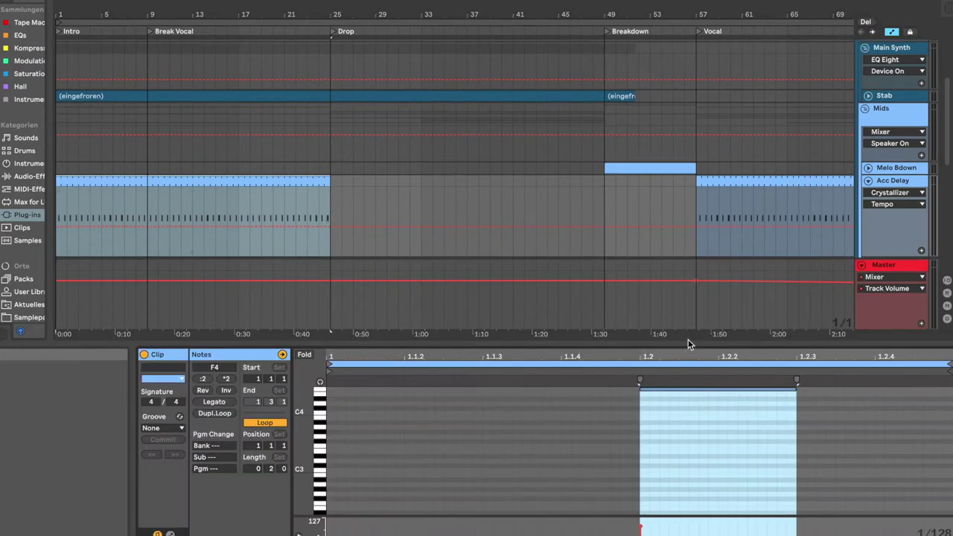
mouse_move(688, 343)
left_mouse_down()
mouse_move(721, 173)
mouse_move(704, 344)
left_mouse_up()
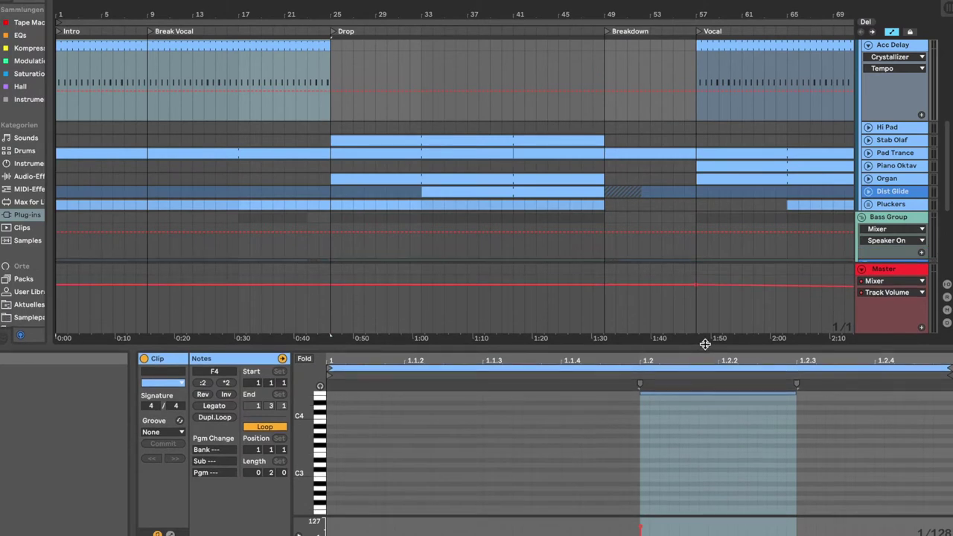
- Unfold the Vox Rise track in the Vocal Group to show its clip waveforms
scroll(703, 177, "up", 6)
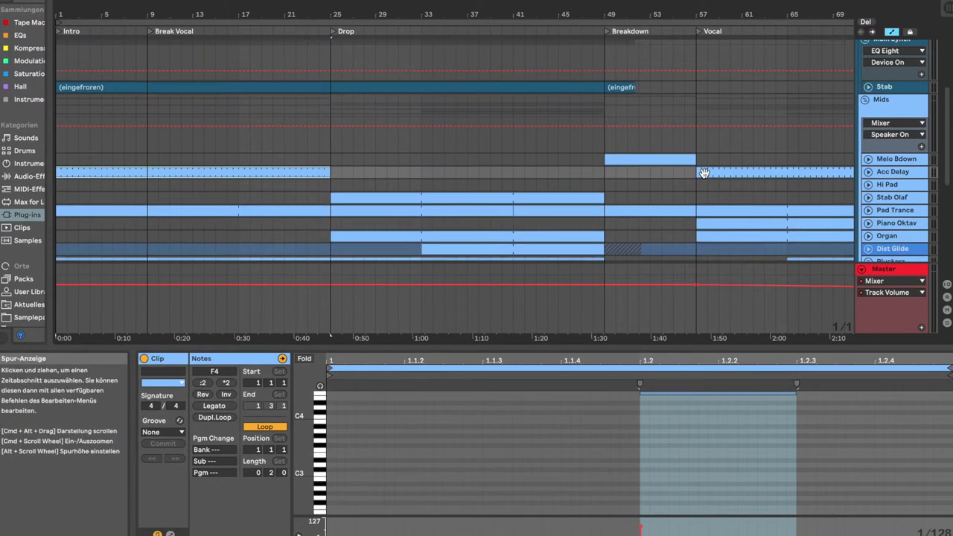
scroll(705, 173, "up", 5)
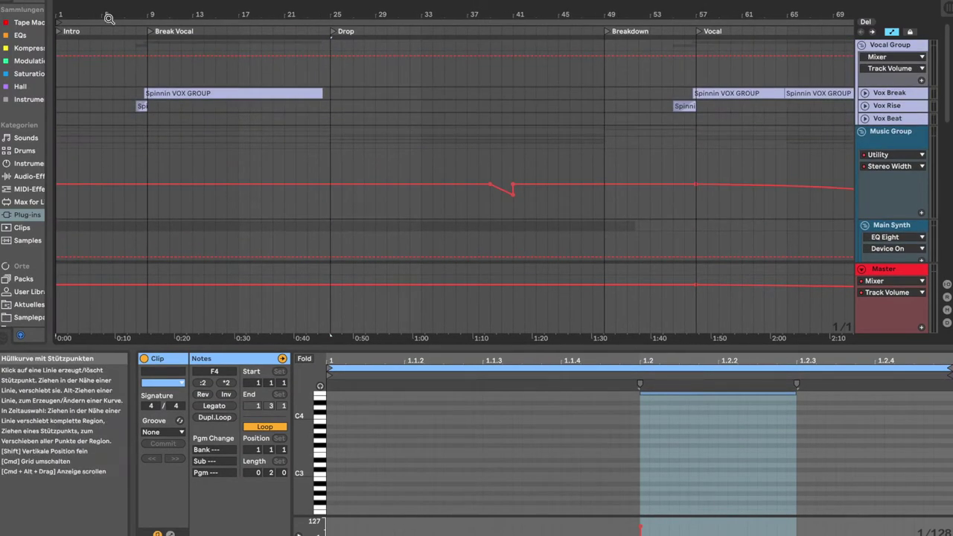
left_click(865, 106)
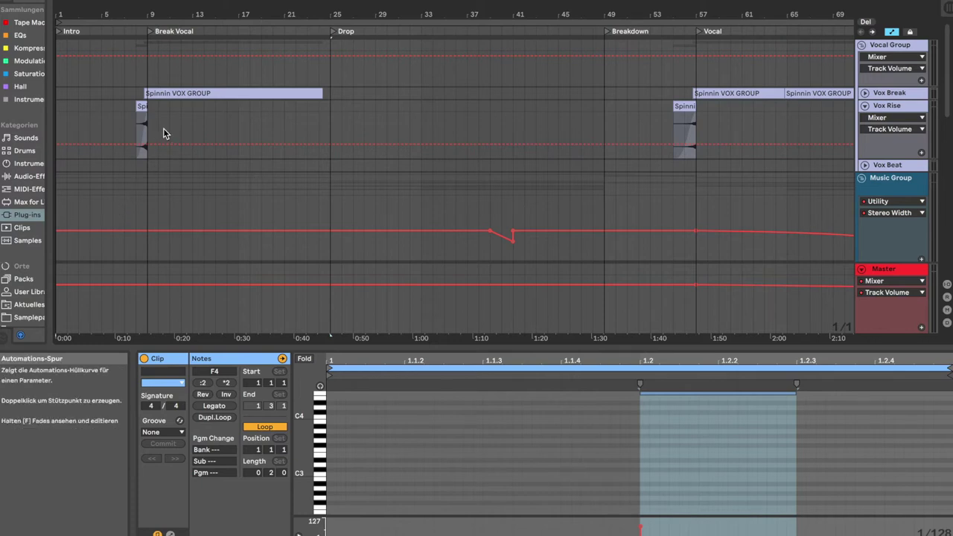
- Examine how the vocal, Main Synth and Mids tracks are arranged across the Intro and Break Vocal sections
scroll(164, 128, "down", 3)
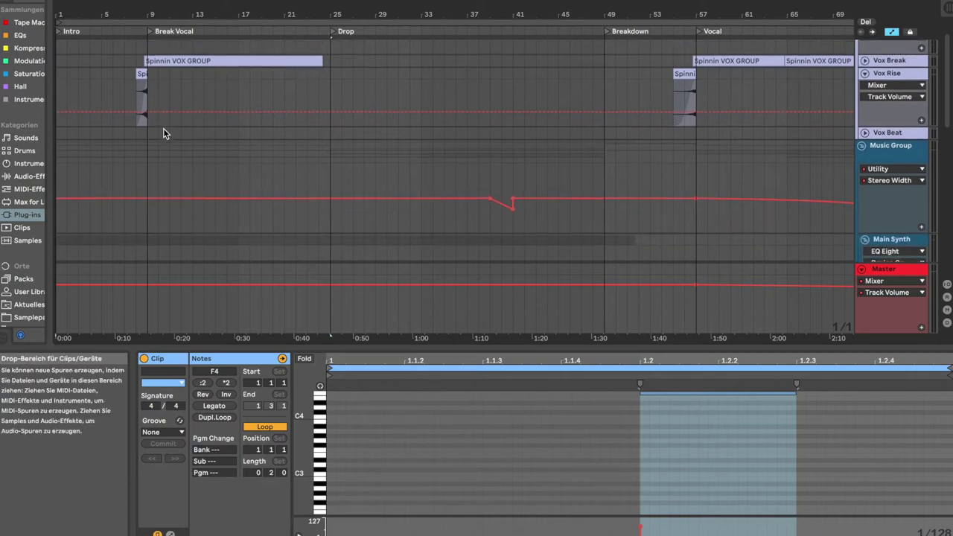
scroll(163, 128, "up", 3)
scroll(163, 128, "down", 5)
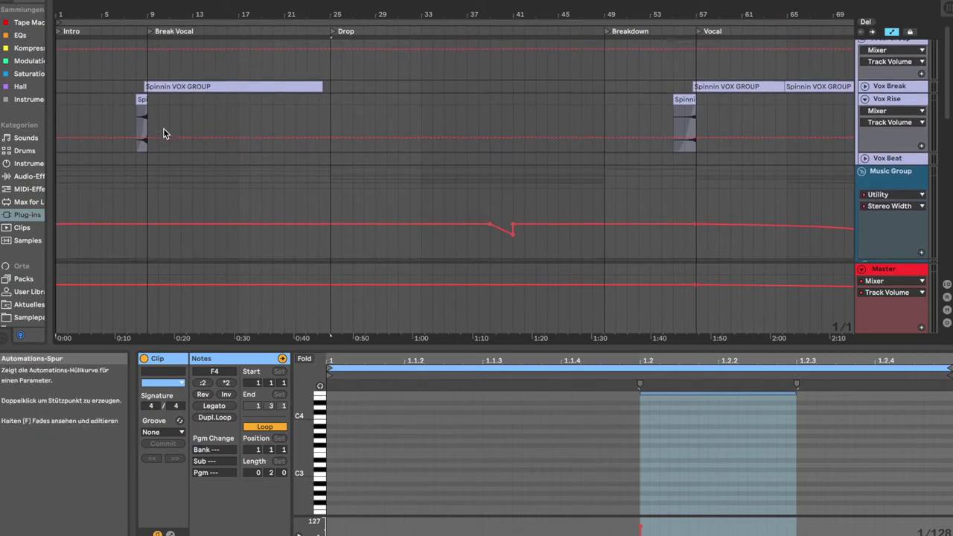
scroll(163, 128, "up", 2)
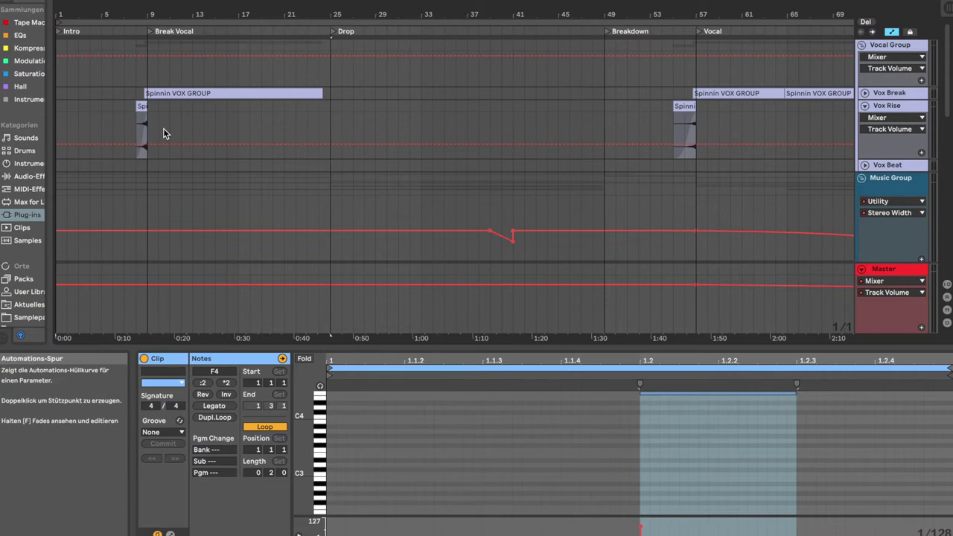
scroll(163, 128, "down", 5)
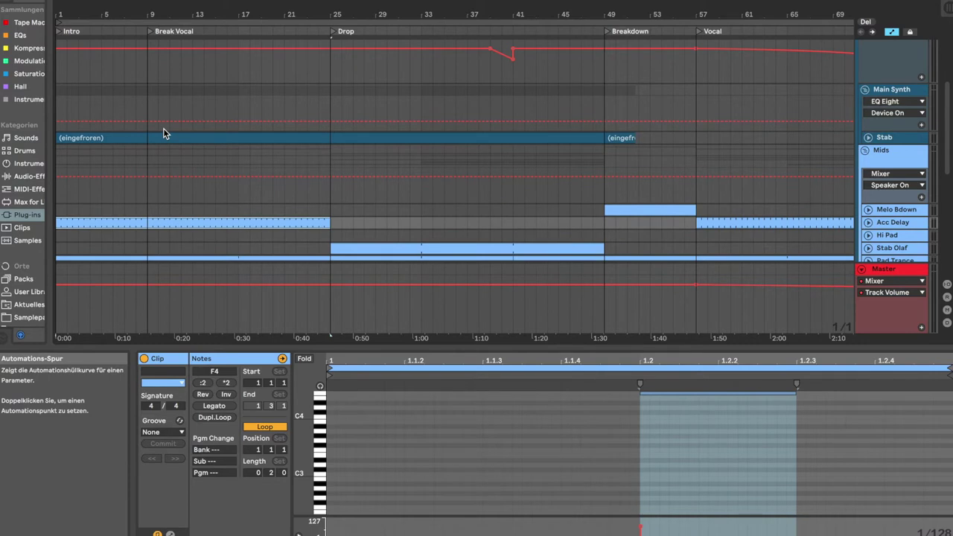
scroll(163, 133, "up", 4)
scroll(163, 133, "down", 1)
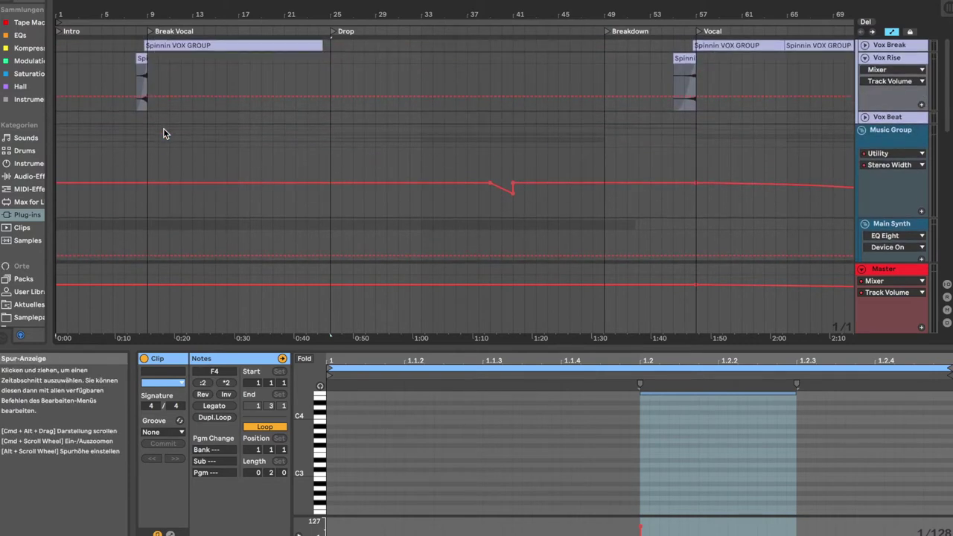
scroll(163, 134, "up", 3)
scroll(193, 128, "down", 10)
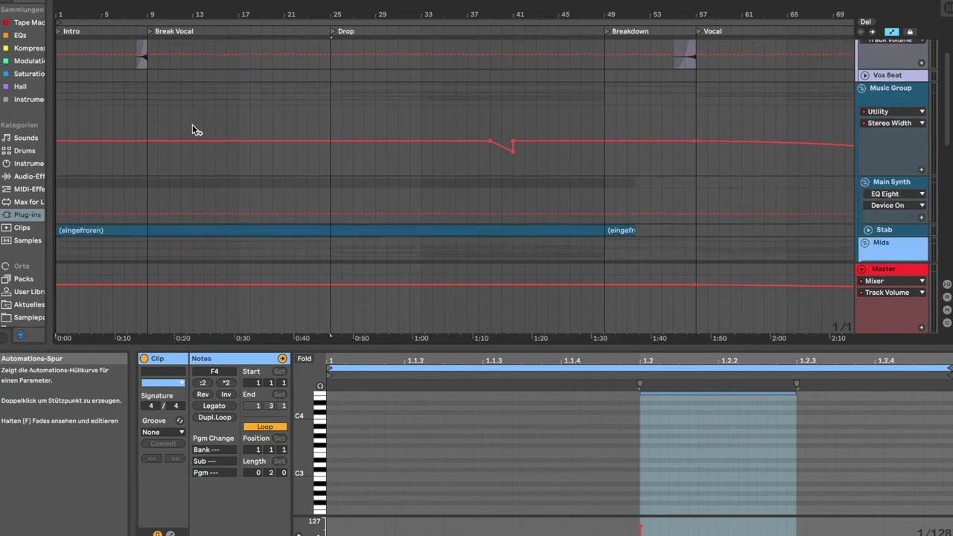
scroll(192, 128, "up", 10)
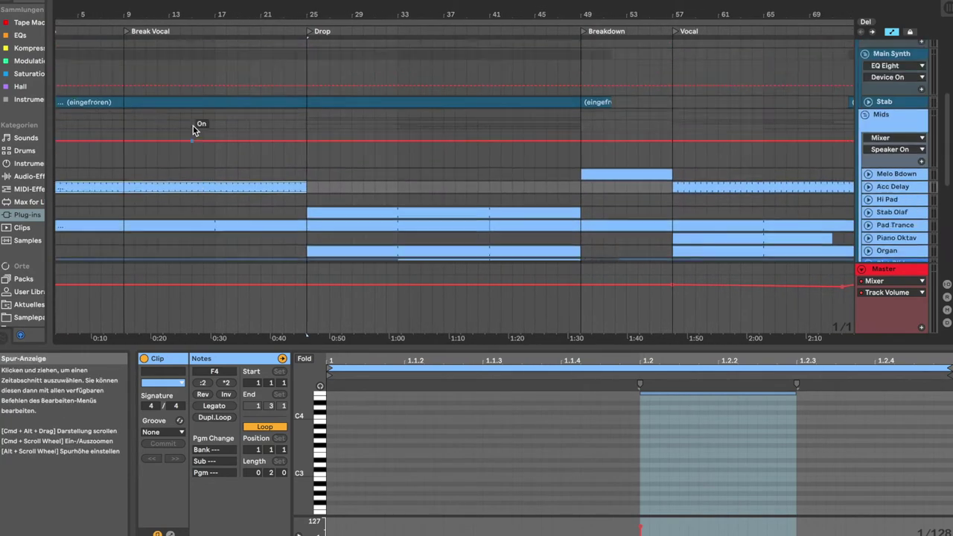
scroll(193, 130, "up", 1)
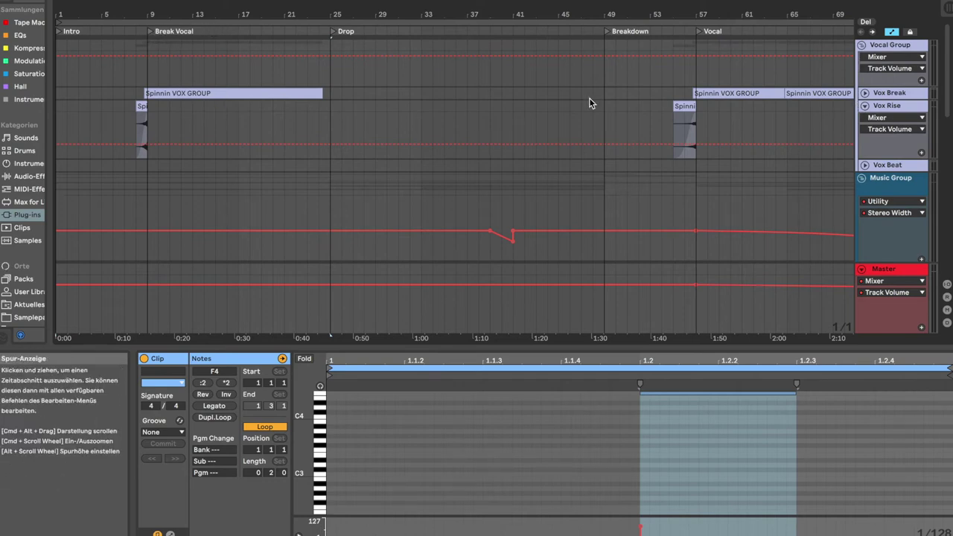
- Examine how the Mids, Bass and FX tracks lead from the Break Vocal section into the first Drop at bar 25
scroll(311, 148, "down", 8)
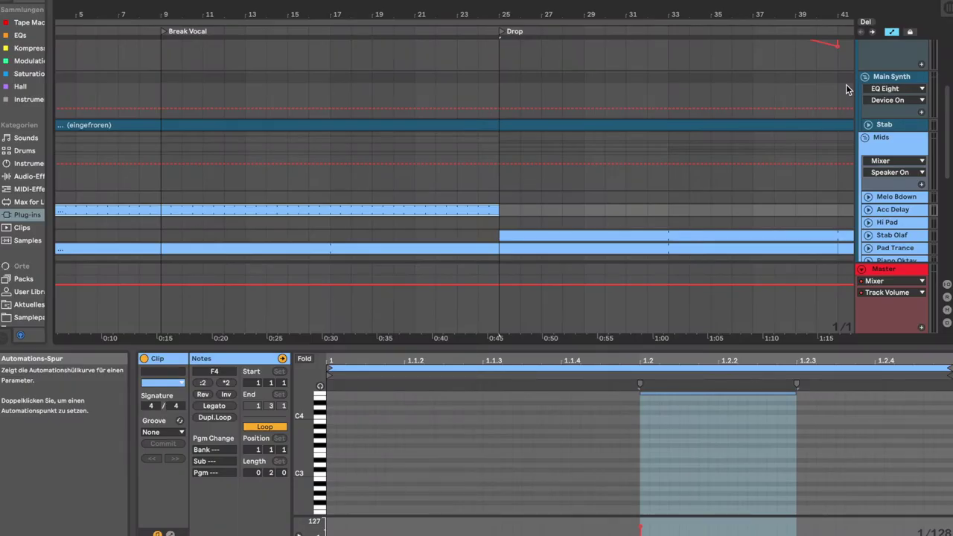
scroll(827, 74, "right", 1)
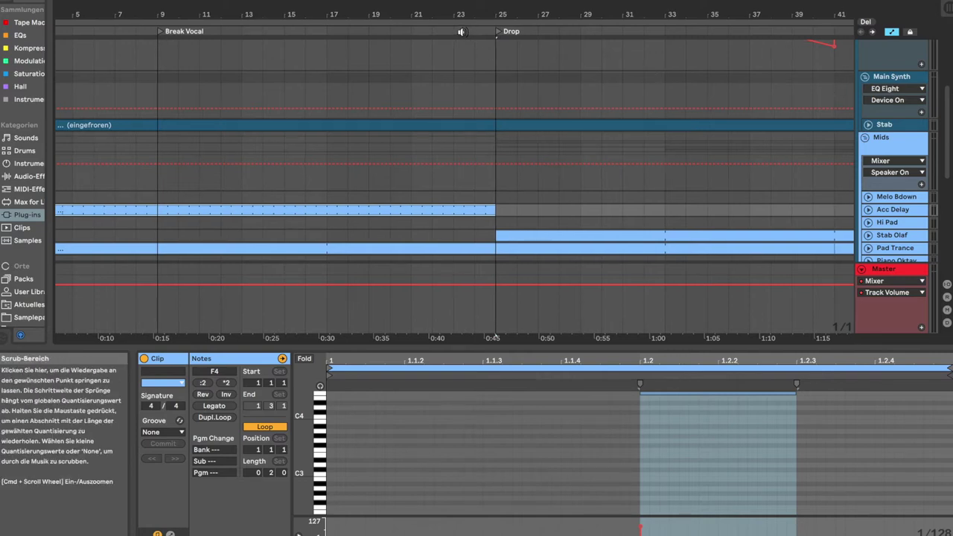
scroll(460, 113, "down", 10)
scroll(460, 119, "right", 2)
scroll(459, 119, "up", 4)
scroll(460, 115, "down", 2)
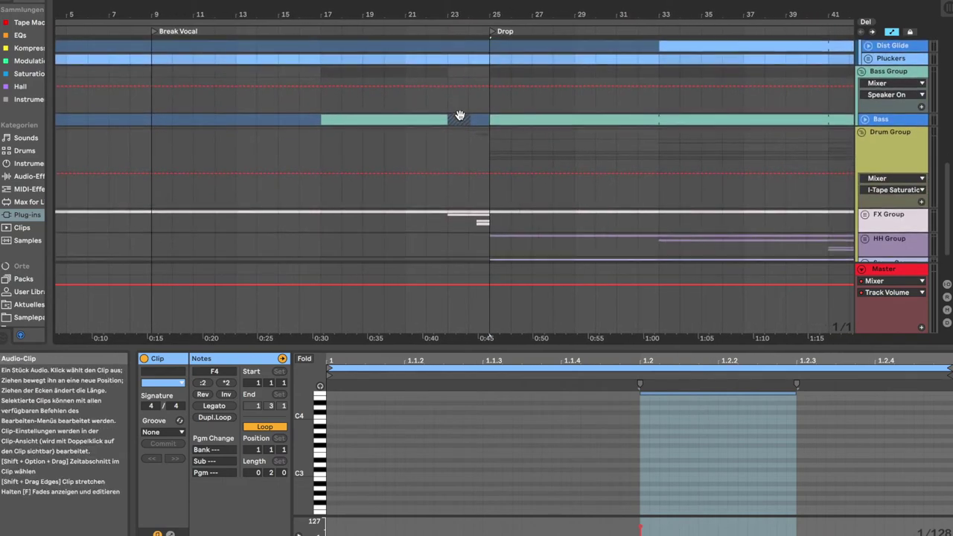
left_click_drag(461, 15, 462, 59)
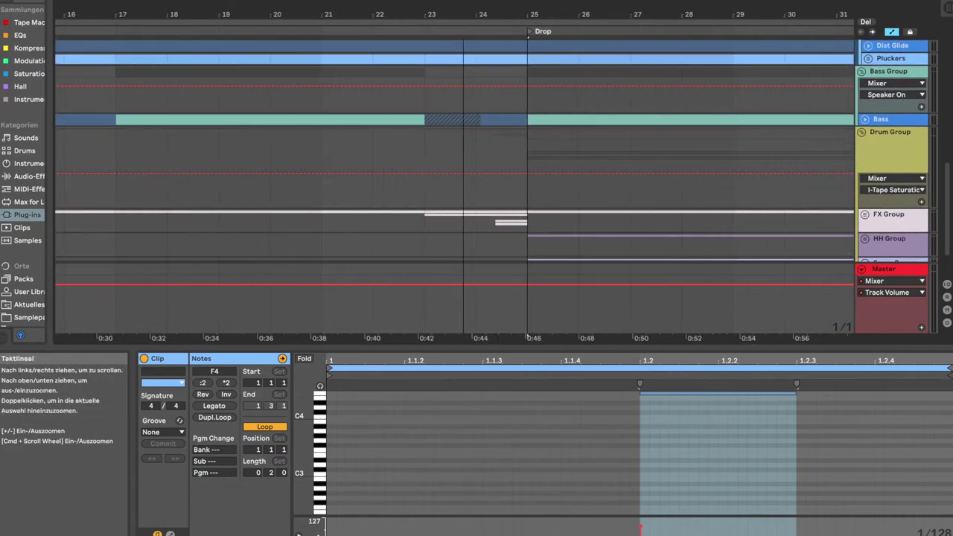
scroll(481, 168, "up", 3)
scroll(481, 167, "right", 1)
scroll(481, 168, "up", 5)
scroll(481, 168, "right", 1)
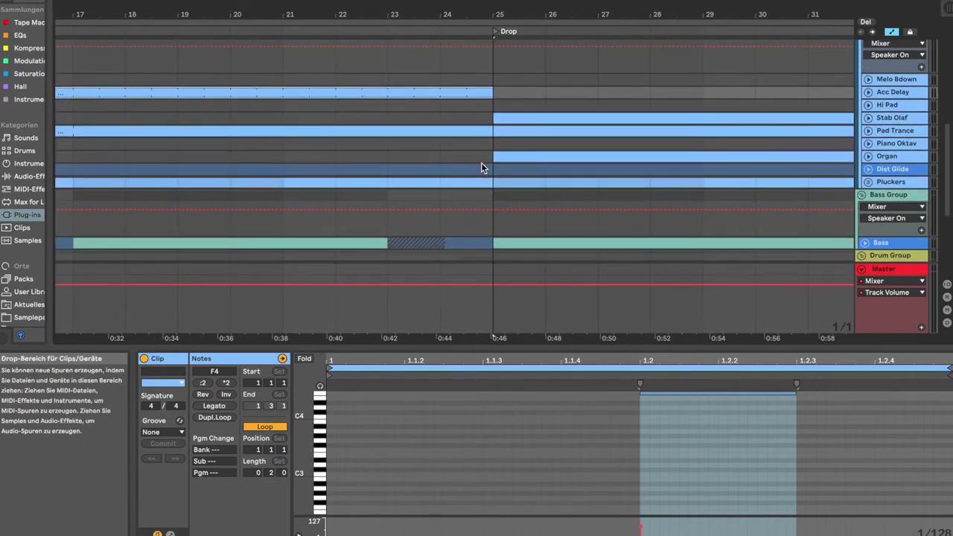
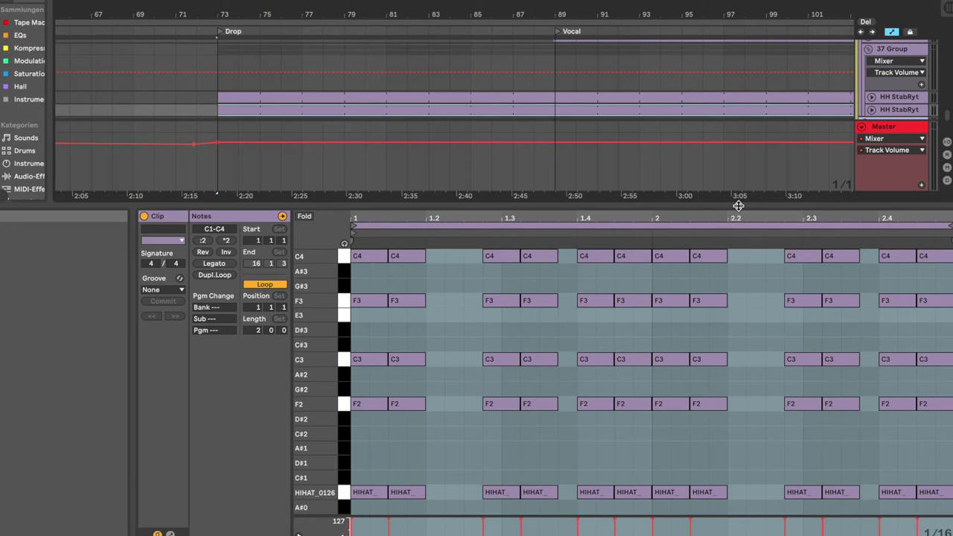
- Enlarge the arrangement area and collapse the 37 Group hi-hat tracks
left_click_drag(739, 206, 762, 403)
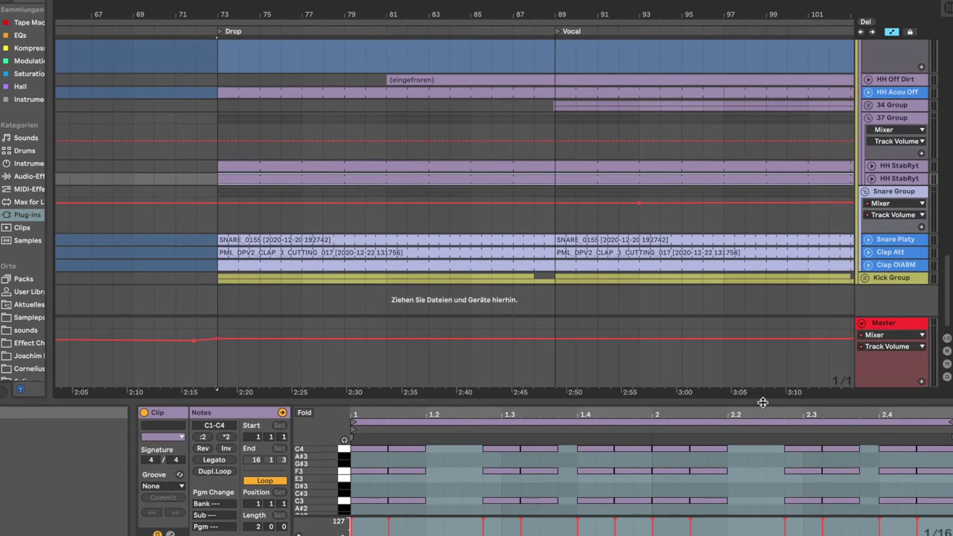
left_click(869, 117)
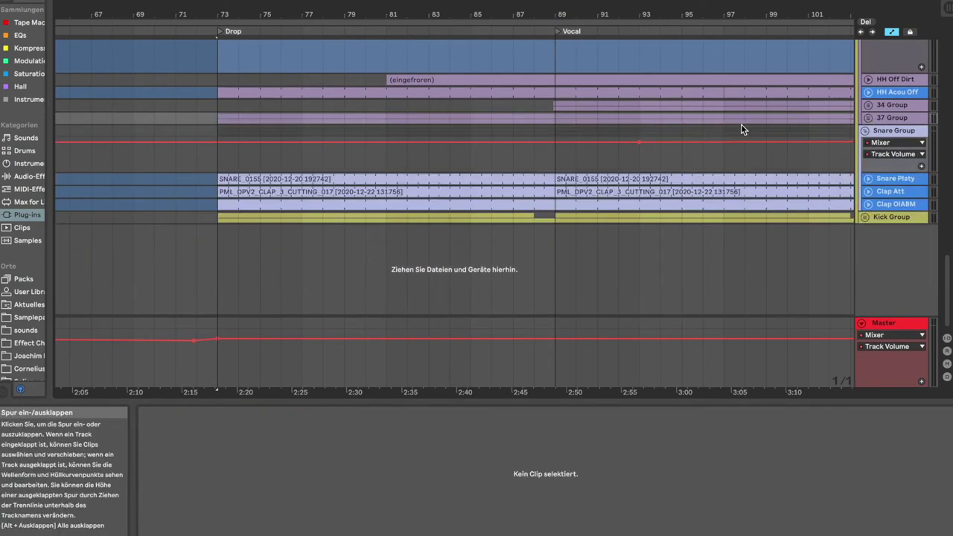
- Examine the drum and FX Group tracks around the second Drop at bar 73, including the ambience, riser and noise loop
scroll(607, 177, "up", 10)
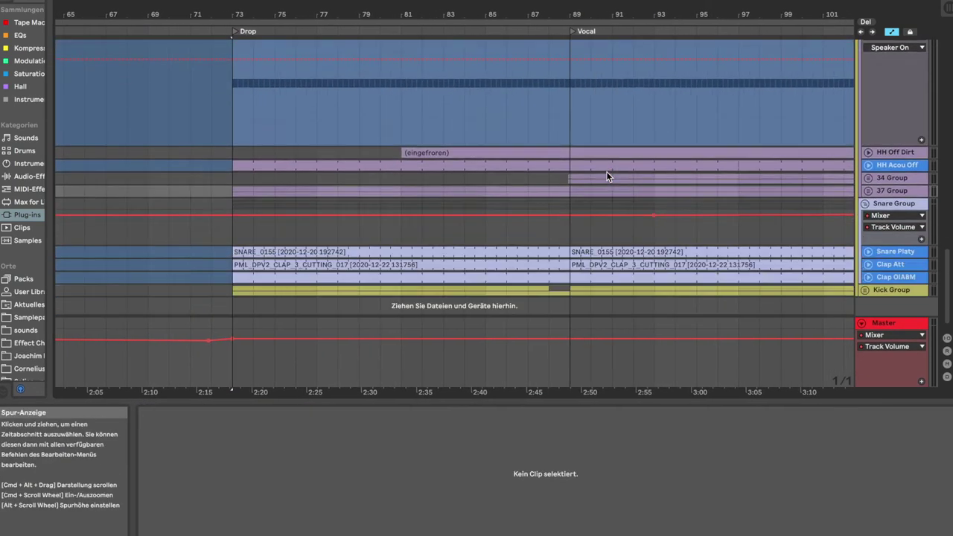
scroll(606, 177, "down", 5)
scroll(606, 177, "left", 3)
scroll(606, 176, "up", 5)
scroll(607, 177, "up", 8)
scroll(606, 177, "left", 2)
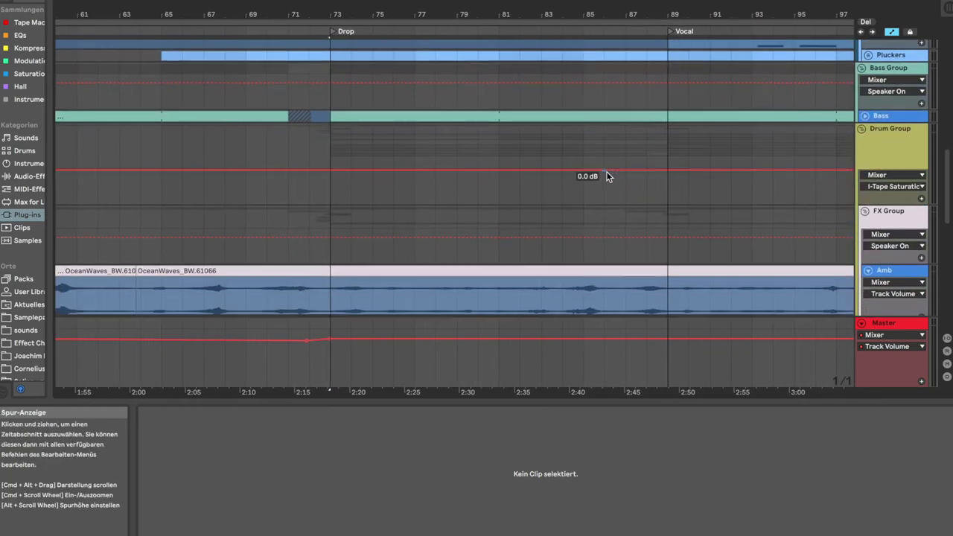
scroll(606, 175, "down", 3)
scroll(606, 175, "right", 1)
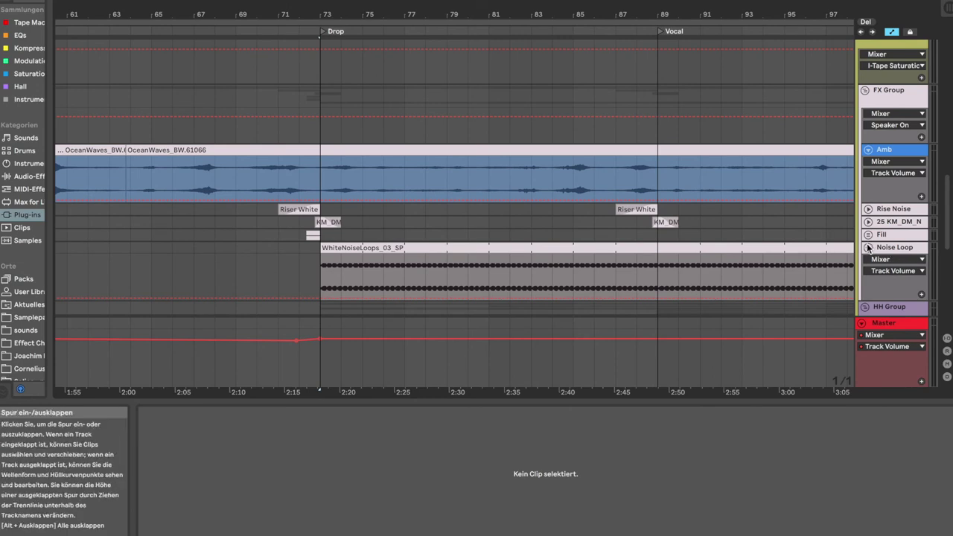
- Collapse the Noise Loop track and examine the hi-hat, snare and kick tracks across the second Drop and the following Vocal section
left_click(868, 248)
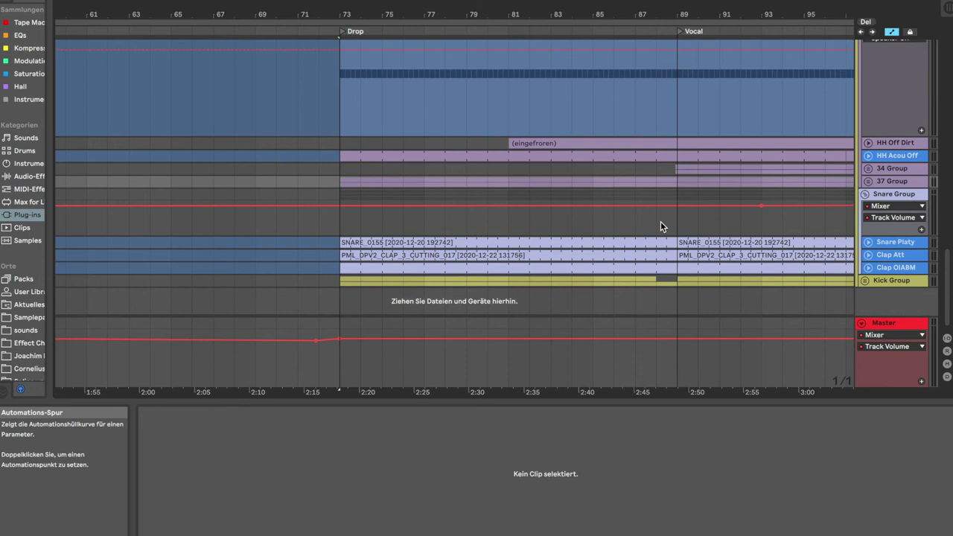
scroll(661, 221, "up", 1)
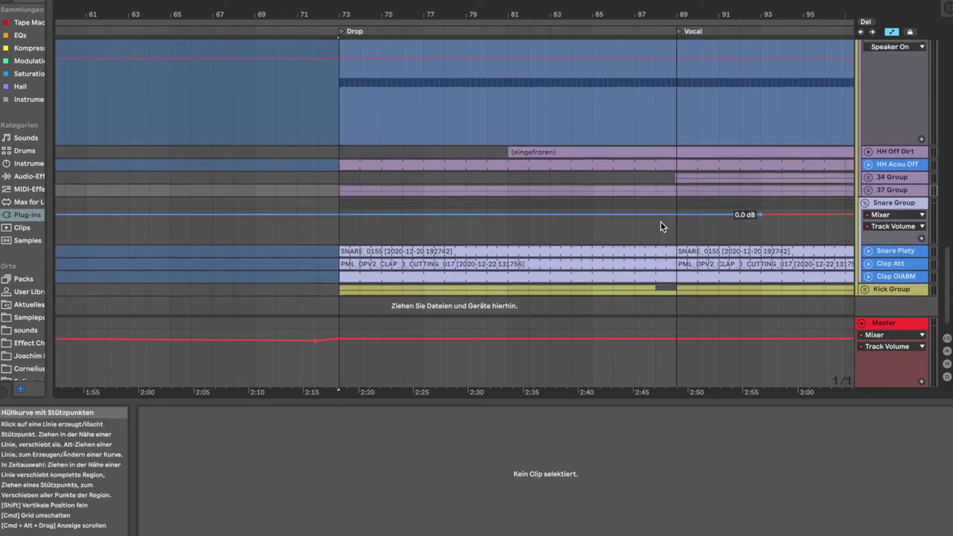
scroll(661, 221, "down", 2)
scroll(660, 221, "up", 6)
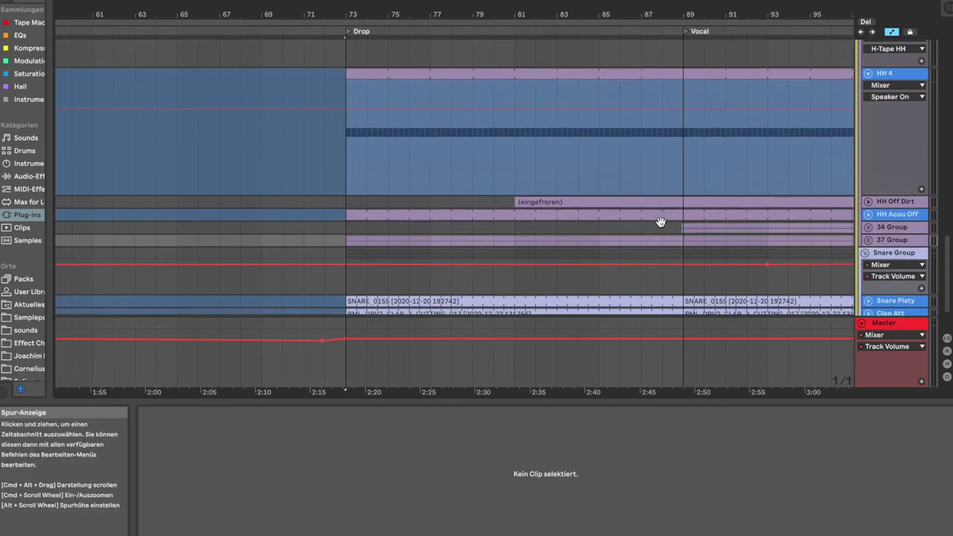
scroll(661, 222, "up", 5)
scroll(661, 222, "right", 5)
scroll(661, 221, "down", 6)
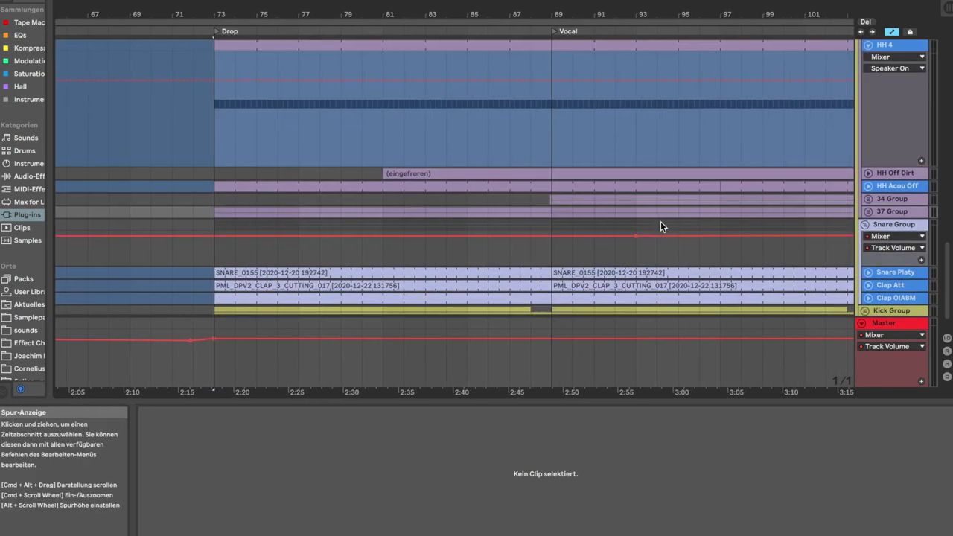
- Examine the FX, hi-hat and Mids tracks through the Vocal section at bar 89 up to the Outro
scroll(660, 221, "right", 2)
scroll(660, 221, "up", 2)
scroll(782, 209, "up", 10)
scroll(782, 209, "right", 3)
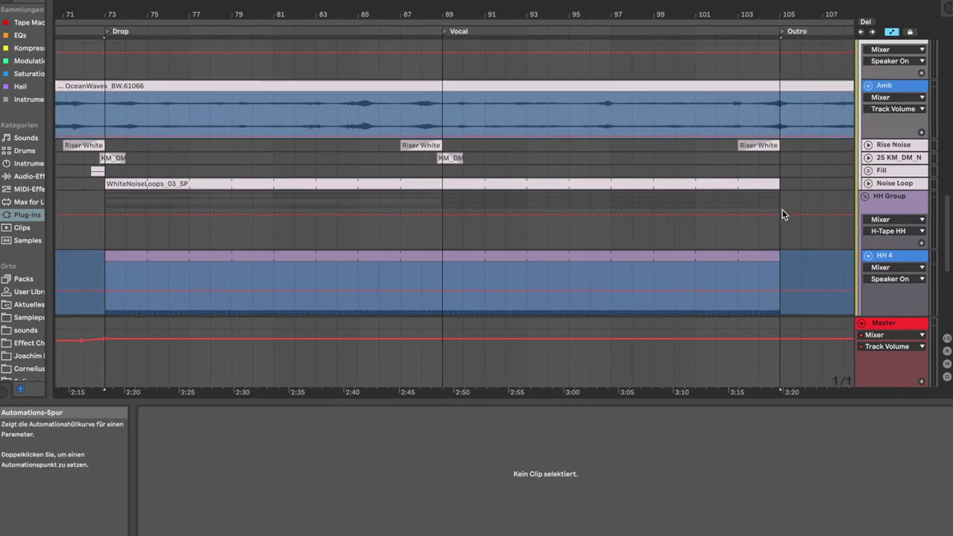
scroll(782, 209, "up", 10)
scroll(782, 209, "right", 1)
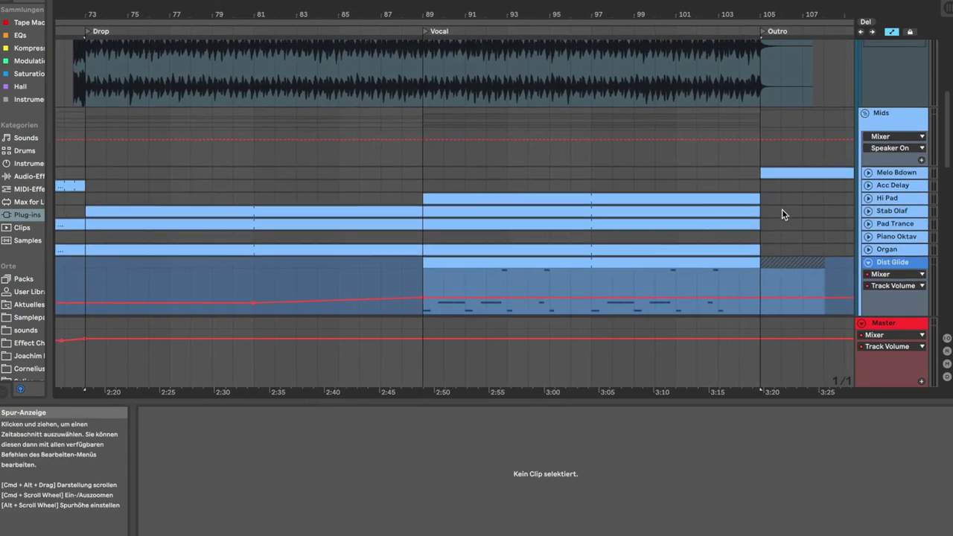
scroll(782, 209, "up", 5)
scroll(782, 210, "left", 1)
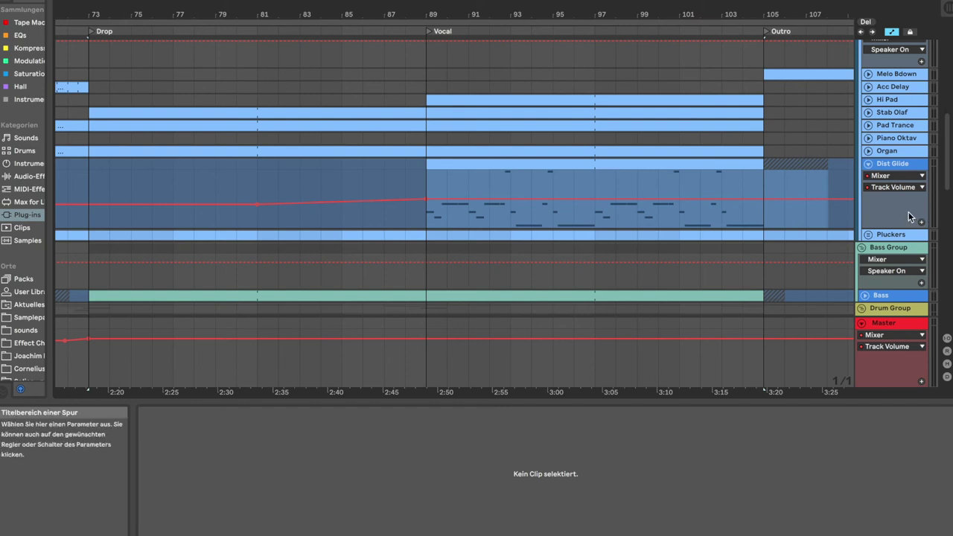
- Compare the Mids and Bass tracks in the Vocal section at bar 89 with the Vocal and Drop sections before it
scroll(538, 233, "left", 5)
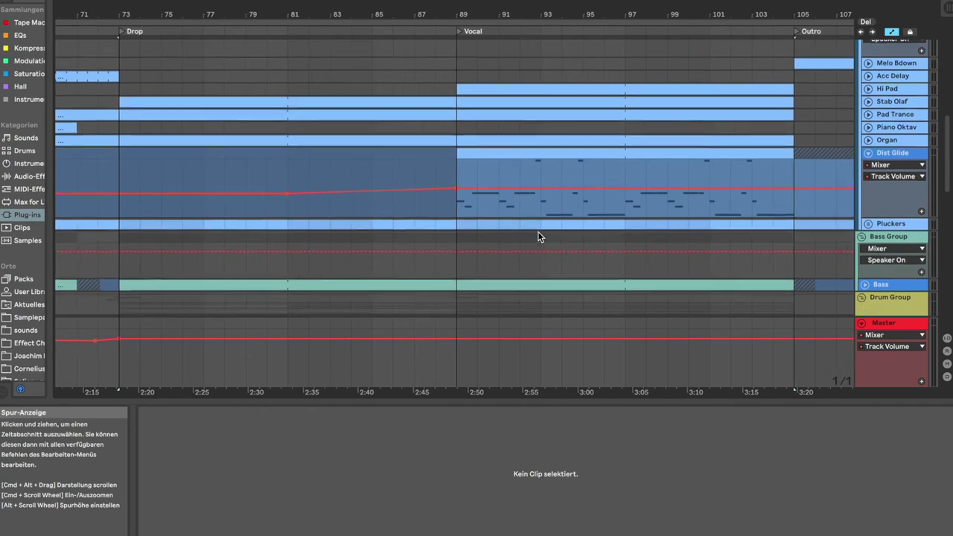
scroll(538, 237, "left", 8)
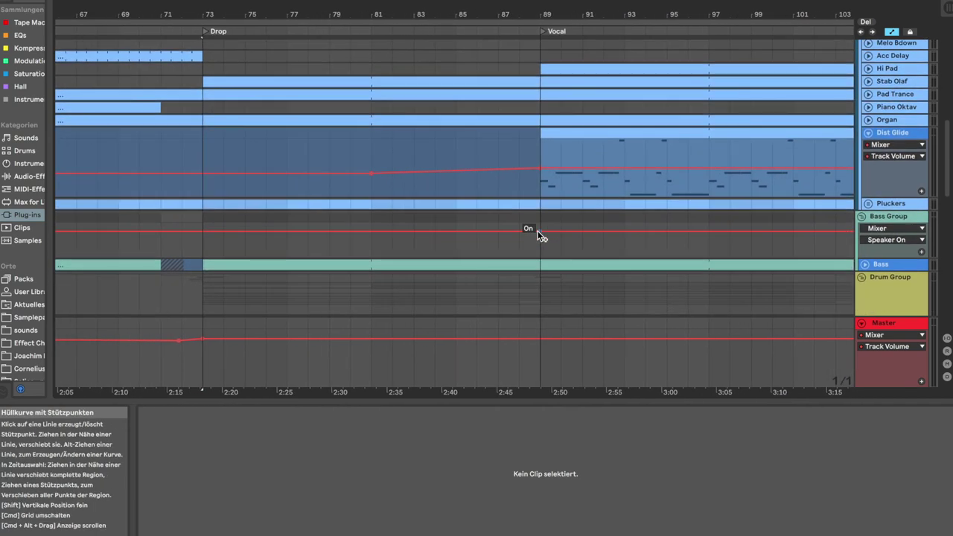
scroll(538, 237, "left", 8)
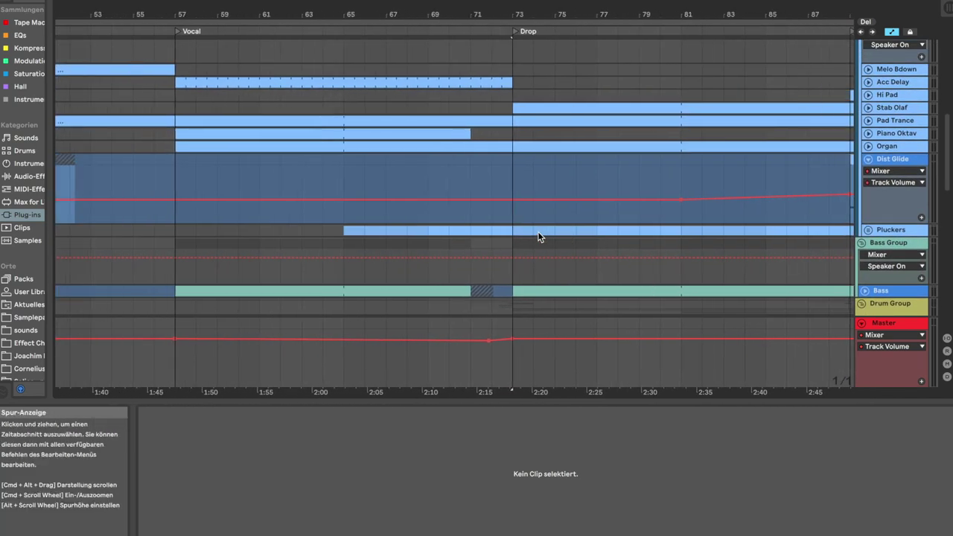
scroll(538, 237, "right", 20)
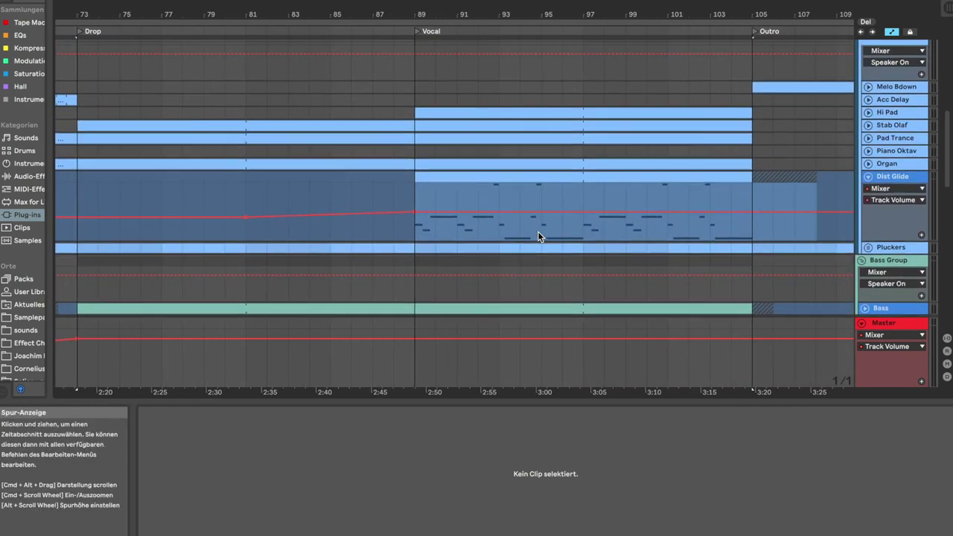
scroll(537, 233, "left", 3)
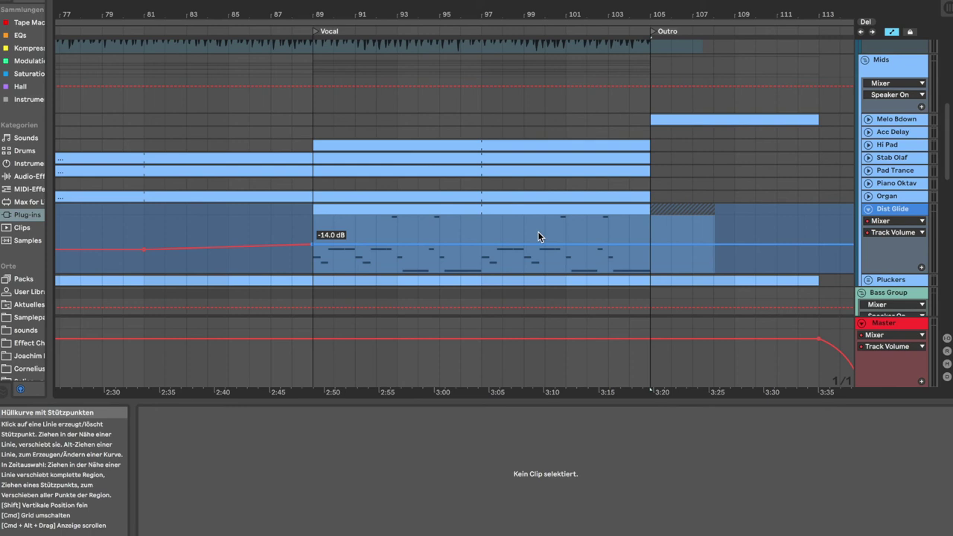
scroll(539, 236, "down", 5)
scroll(538, 237, "left", 1)
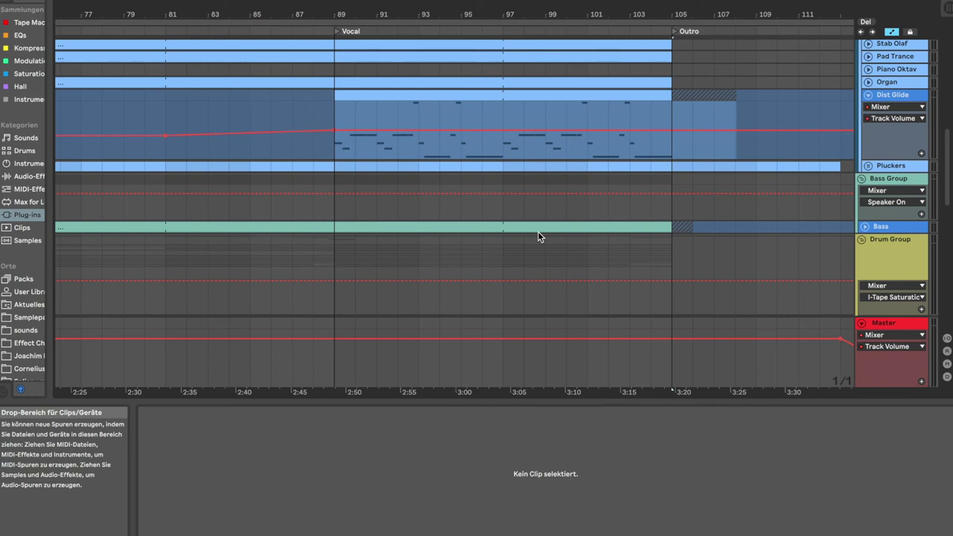
- Expand the 34 Group hi-hats, inspect the notes of the upper HH 16 clip in the Vocal section, and collapse the group again
scroll(539, 236, "down", 15)
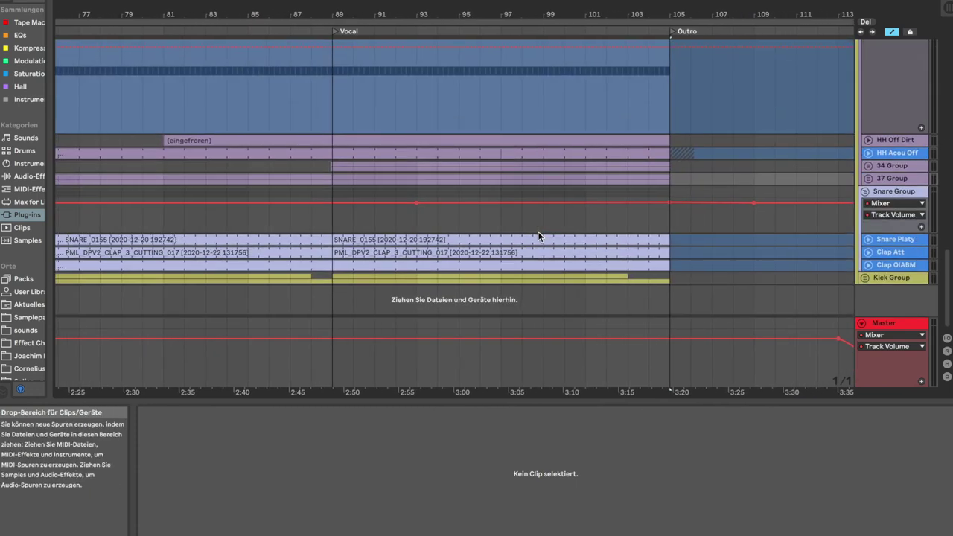
scroll(539, 237, "right", 1)
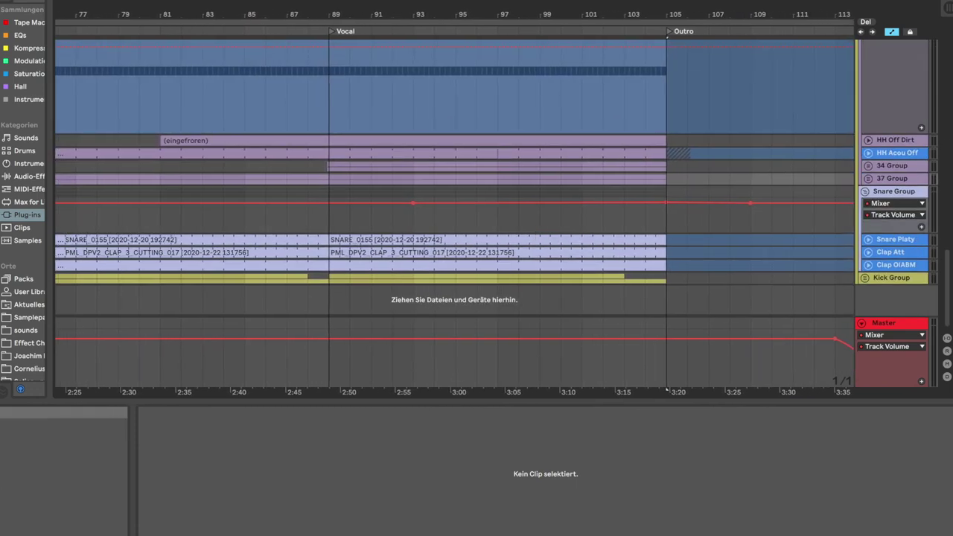
left_click(868, 167)
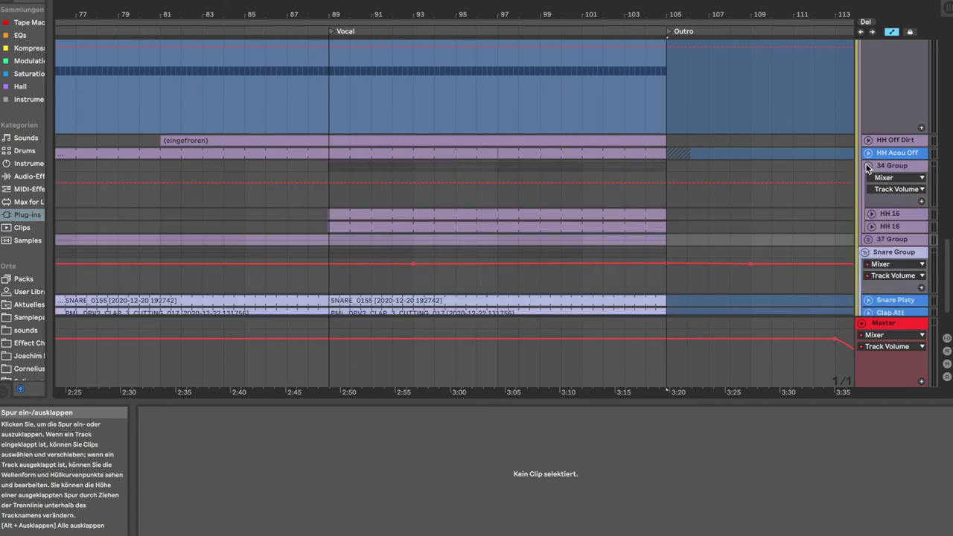
left_click(595, 213)
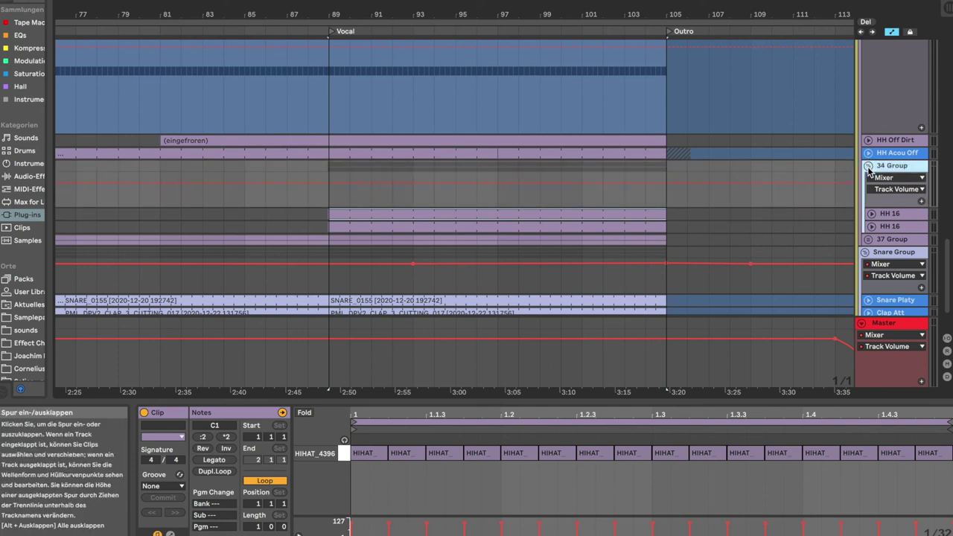
left_click(869, 166)
- Examine the FX Group's ambience, riser and noise loop tracks around the Vocal section at bar 89
scroll(868, 170, "up", 5)
scroll(869, 171, "up", 2)
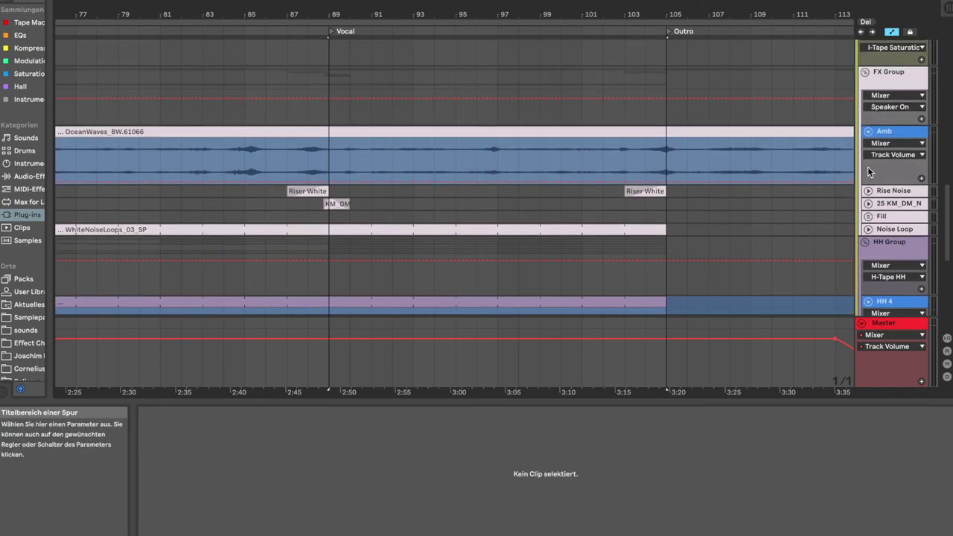
scroll(869, 172, "down", 1)
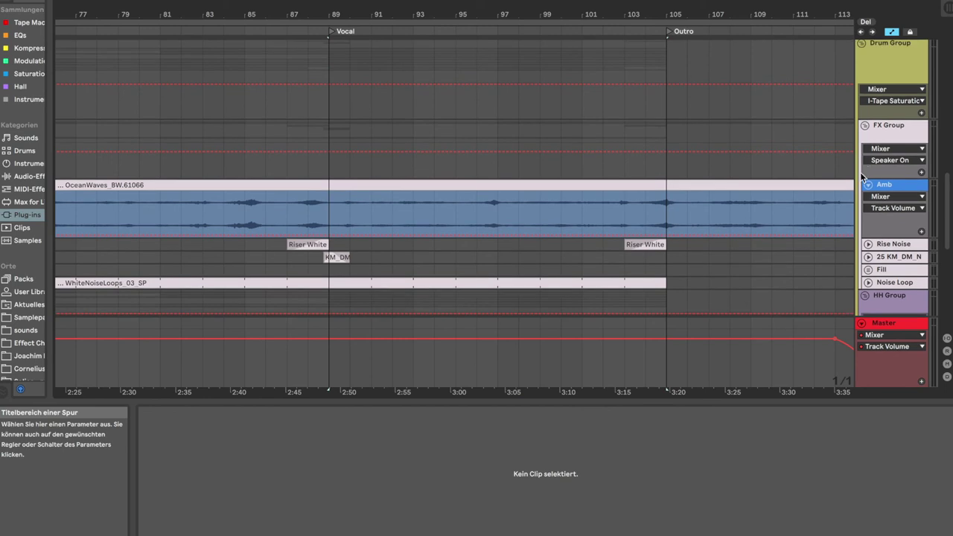
- Examine how the Stab, Mids and Pluckers tracks and the Master volume automation run through the Outro to the Ende marker
left_click_drag(533, 9, 533, 33)
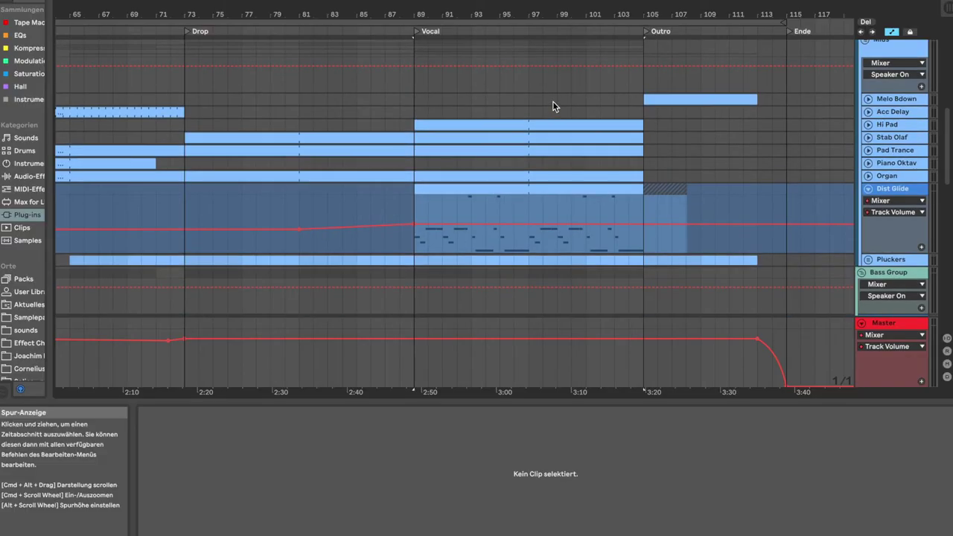
scroll(552, 105, "up", 5)
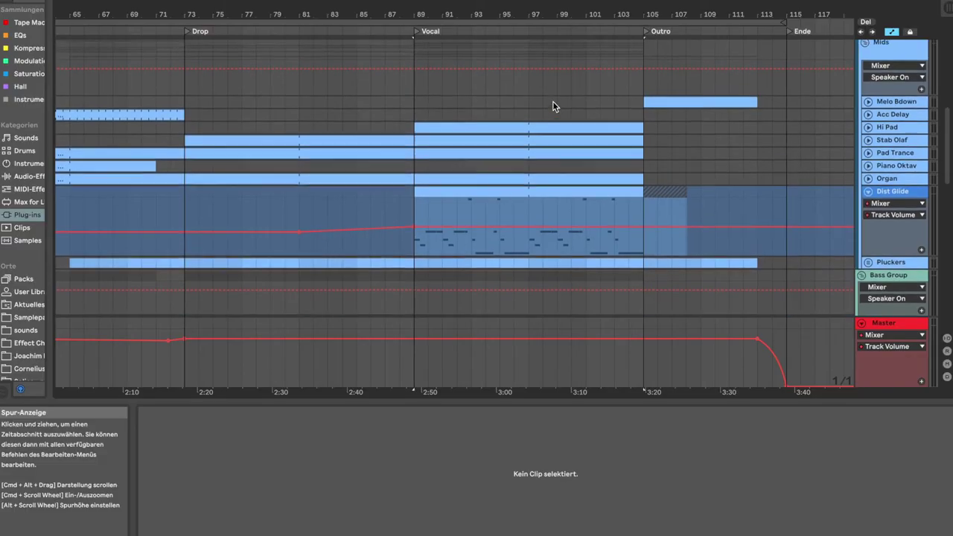
scroll(552, 105, "right", 2)
scroll(553, 104, "up", 6)
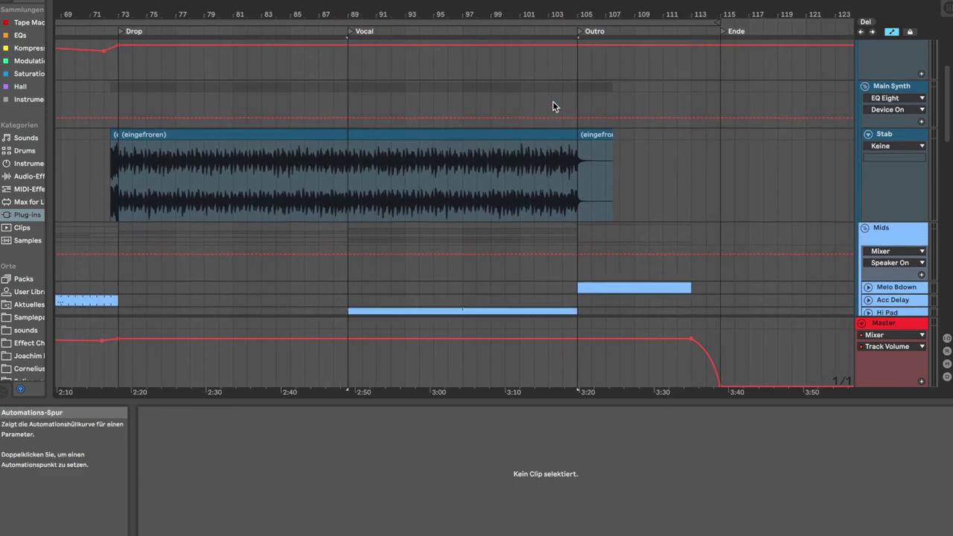
scroll(553, 105, "right", 2)
scroll(553, 105, "down", 5)
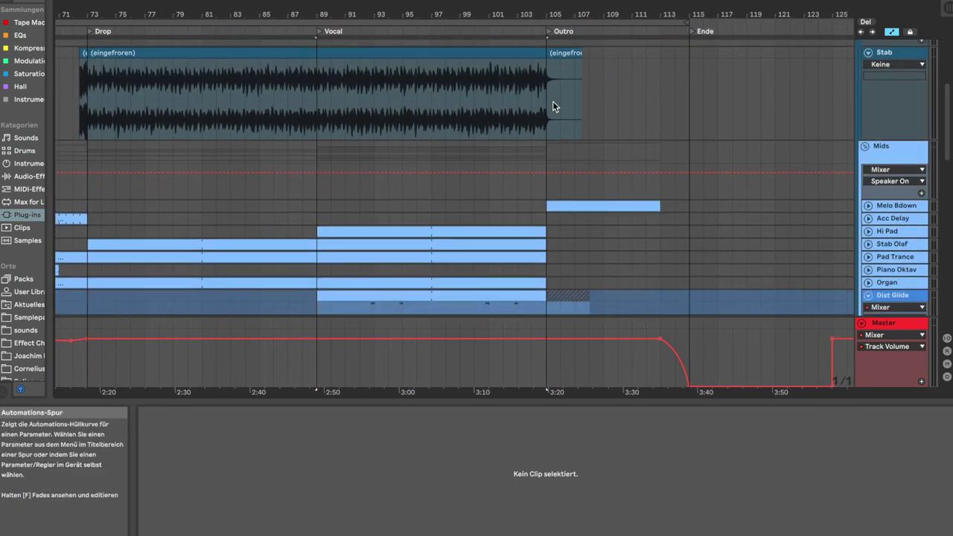
scroll(553, 101, "down", 3)
scroll(553, 101, "right", 2)
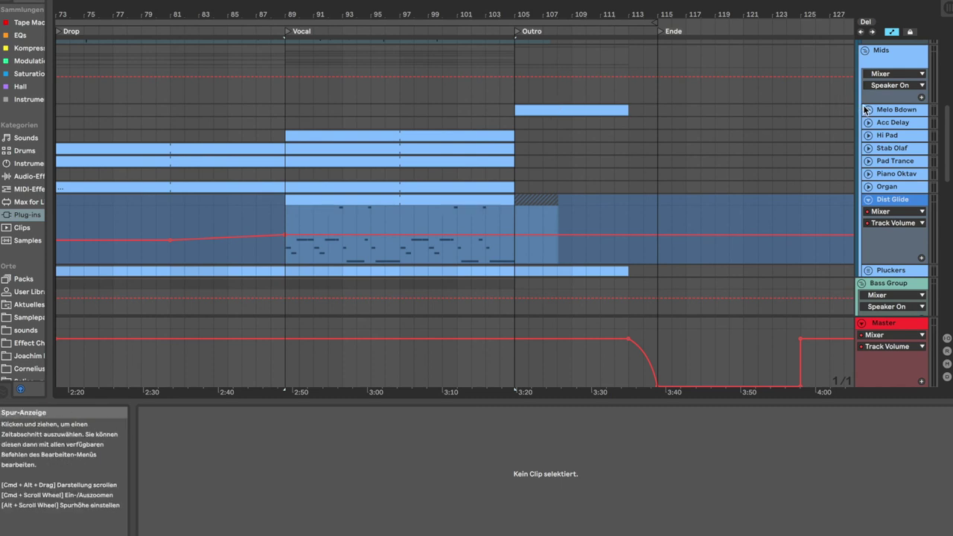
- Compare the Melo Bdown and other Mids clips before the Vocal at bar 57 with those in the Outro
scroll(419, 204, "left", 5)
scroll(419, 204, "down", 1)
scroll(418, 209, "left", 6)
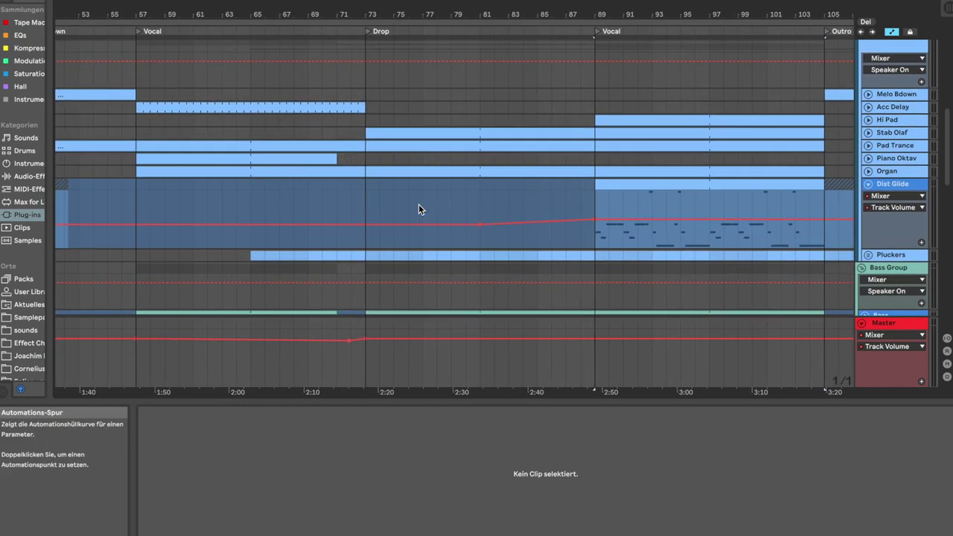
scroll(419, 210, "right", 5)
scroll(419, 208, "right", 8)
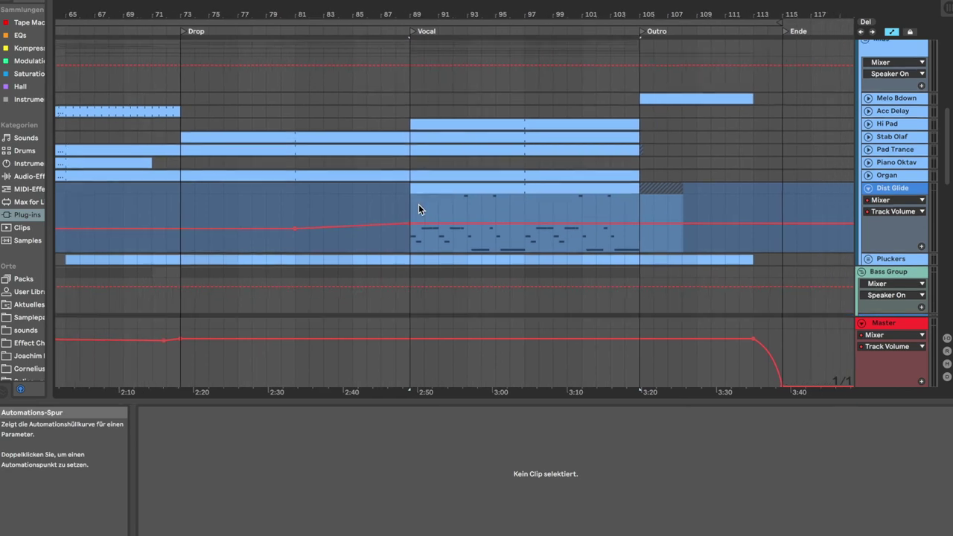